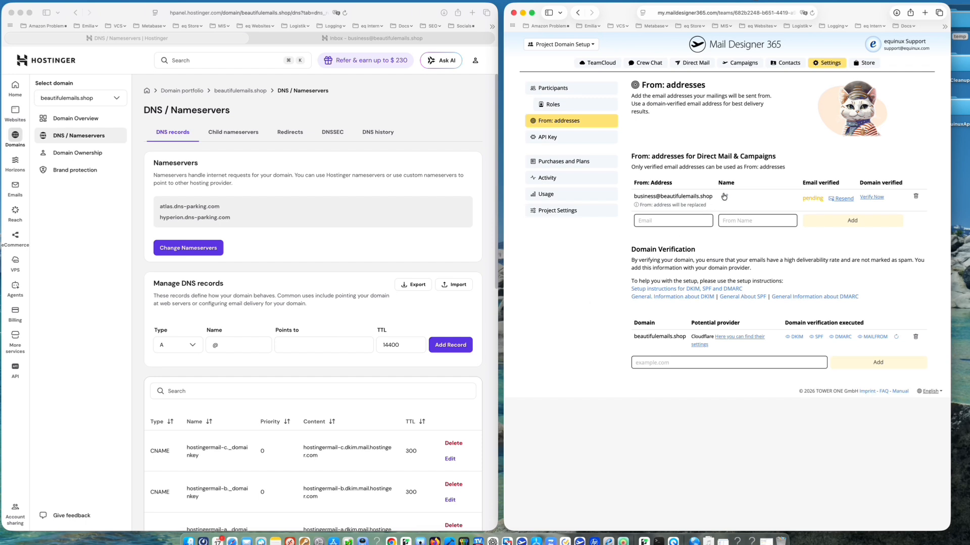
Start a new TXT record in Hostinger DNS named with Mail Designer's DKIM domainkey name
mouse_move(666, 206)
left_click(795, 339)
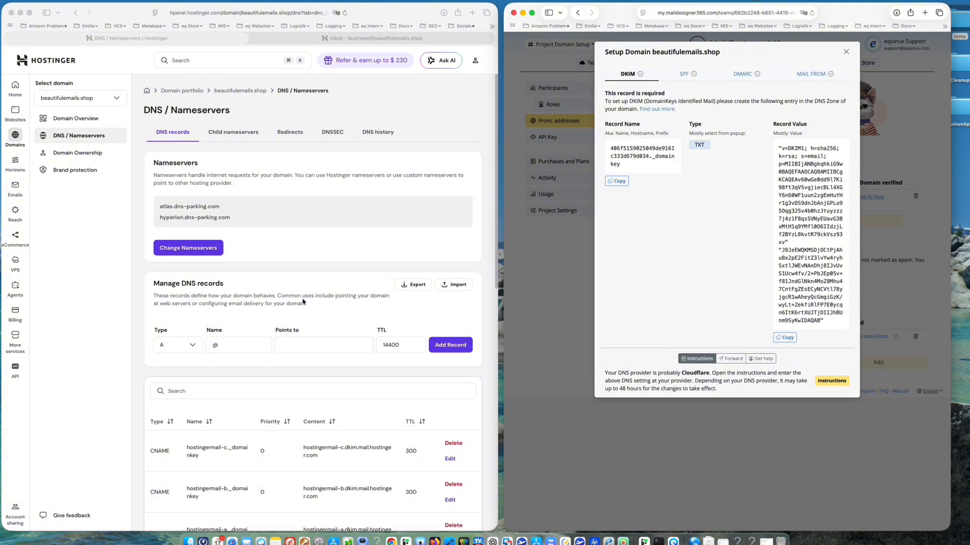
left_click(616, 180)
left_click(241, 328)
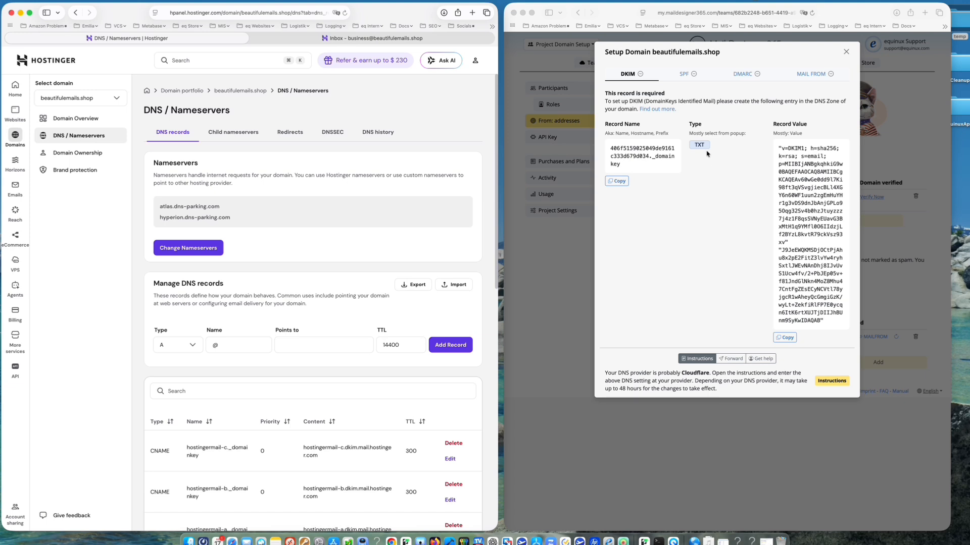
left_click(188, 348)
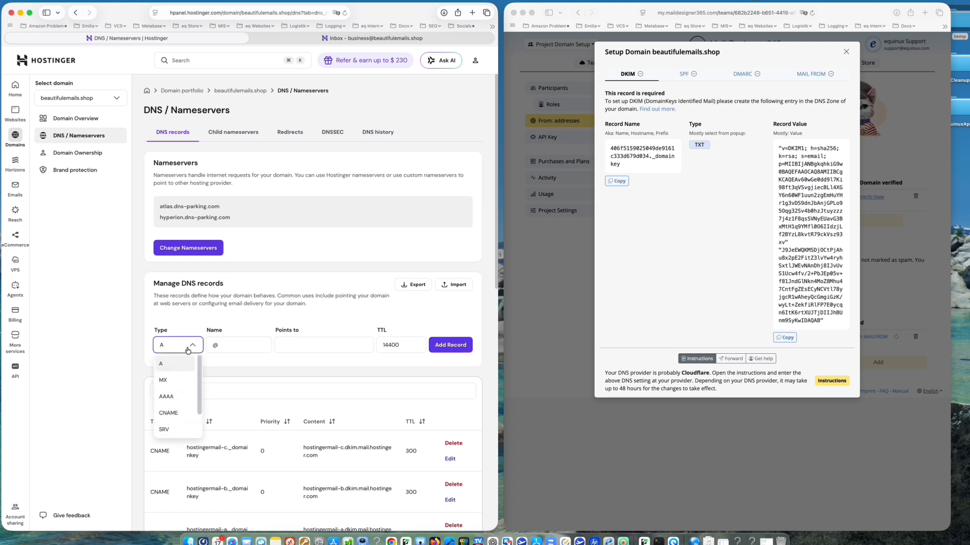
scroll(174, 397, "down", 1)
left_click(163, 413)
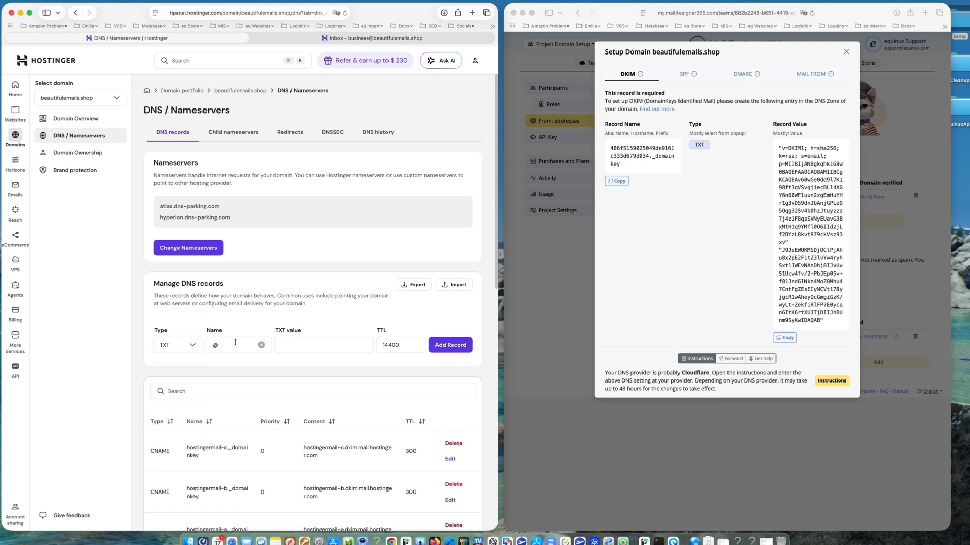
left_click(235, 345)
key("super+a")
key("super+v")
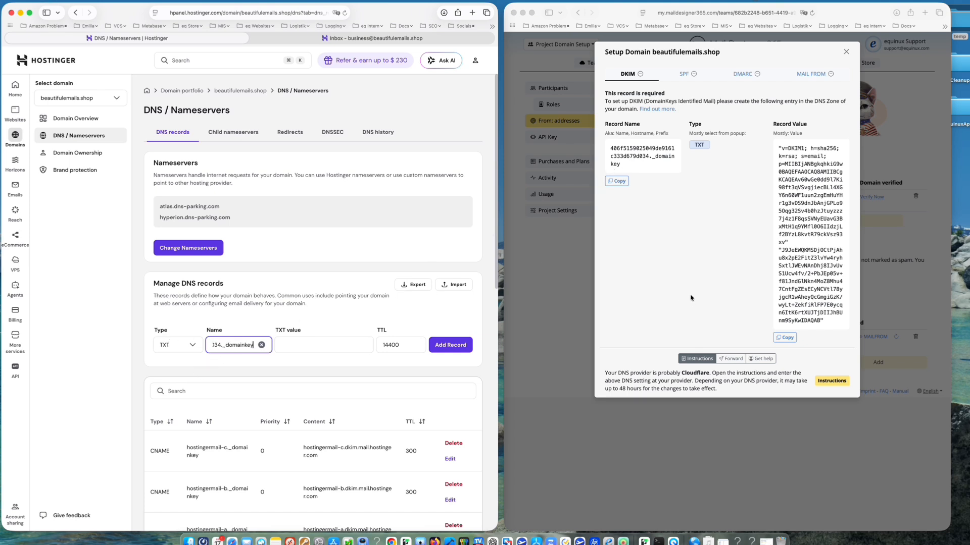
Paste Mail Designer's DKIM key as the TXT value and add the record
left_click(785, 337)
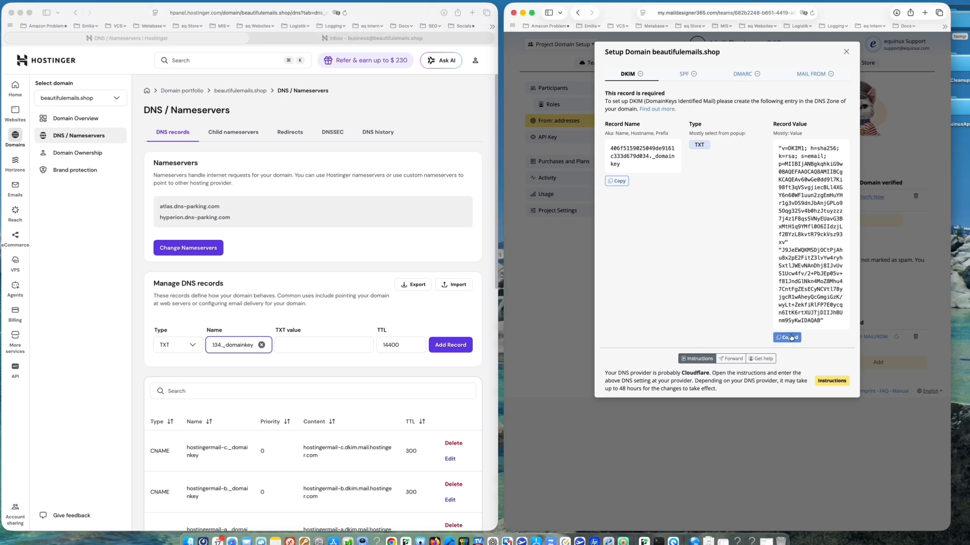
left_click(298, 344)
key("super+v")
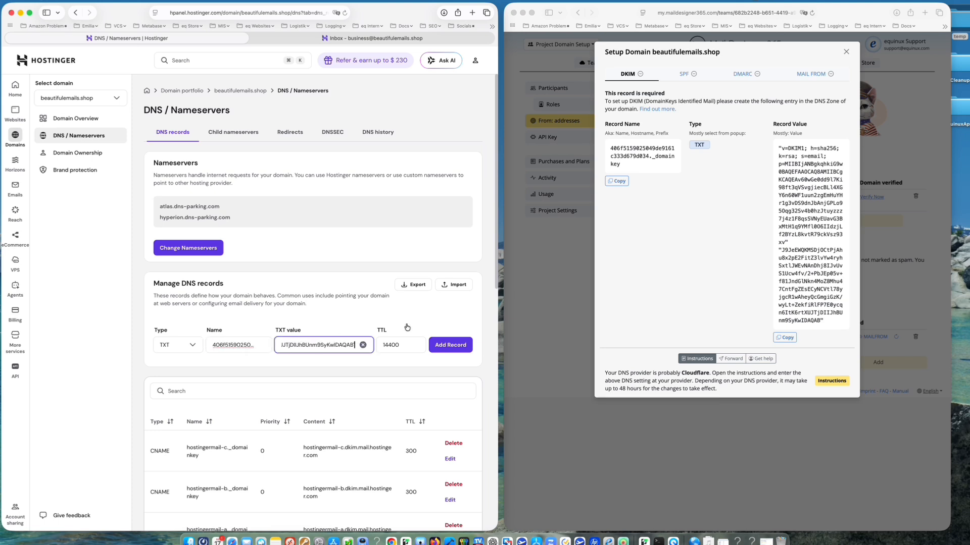
left_click(451, 346)
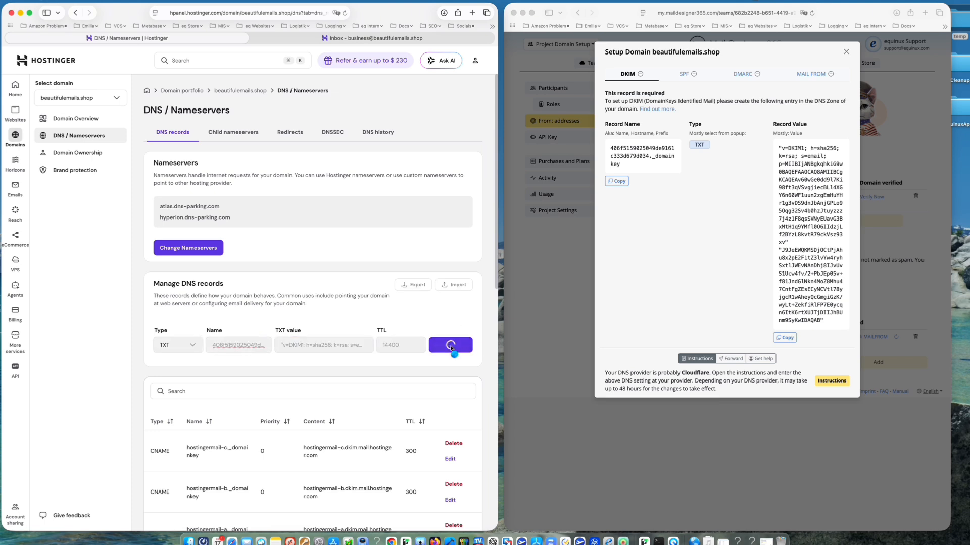
Show Mail Designer's SPF details, filter DNS records by 'spf', and edit the existing SPF TXT record
left_click(685, 77)
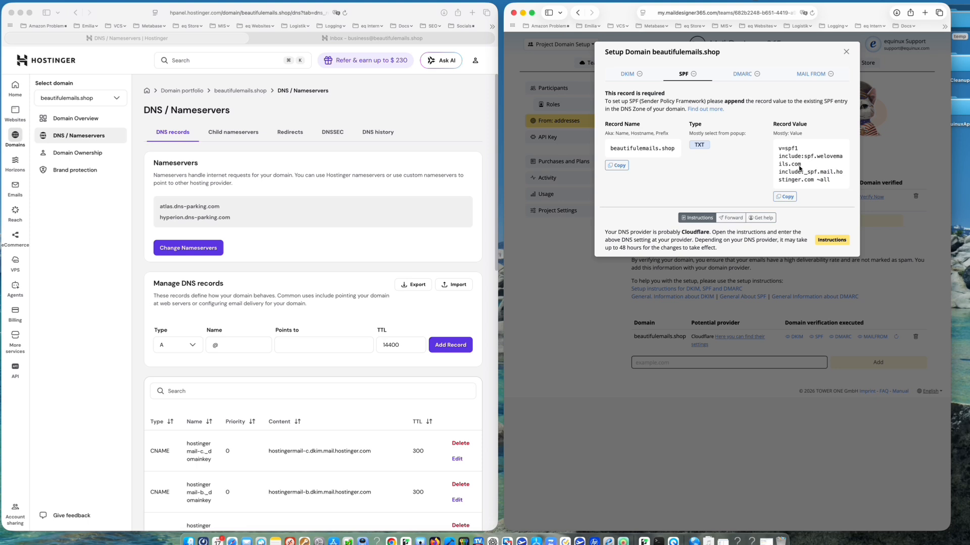
left_click(282, 394)
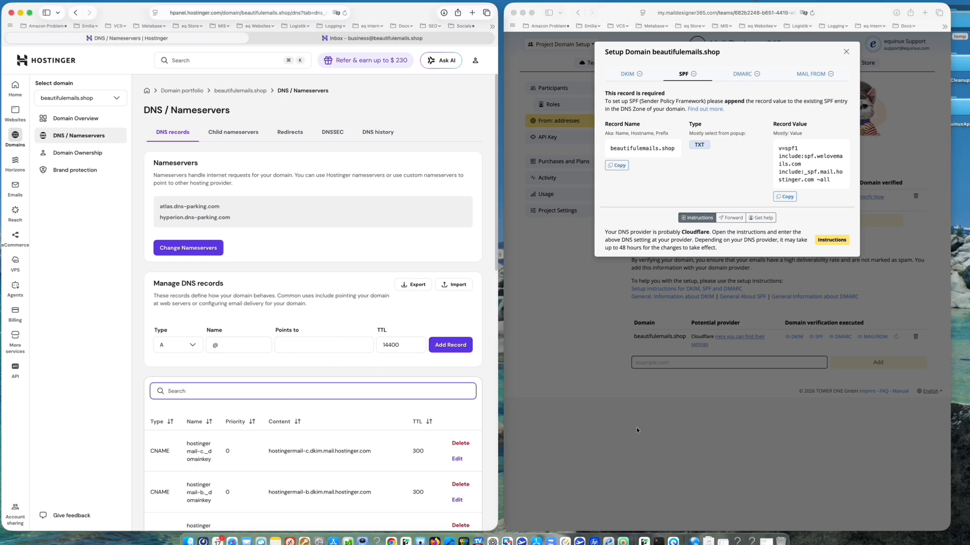
type("spf")
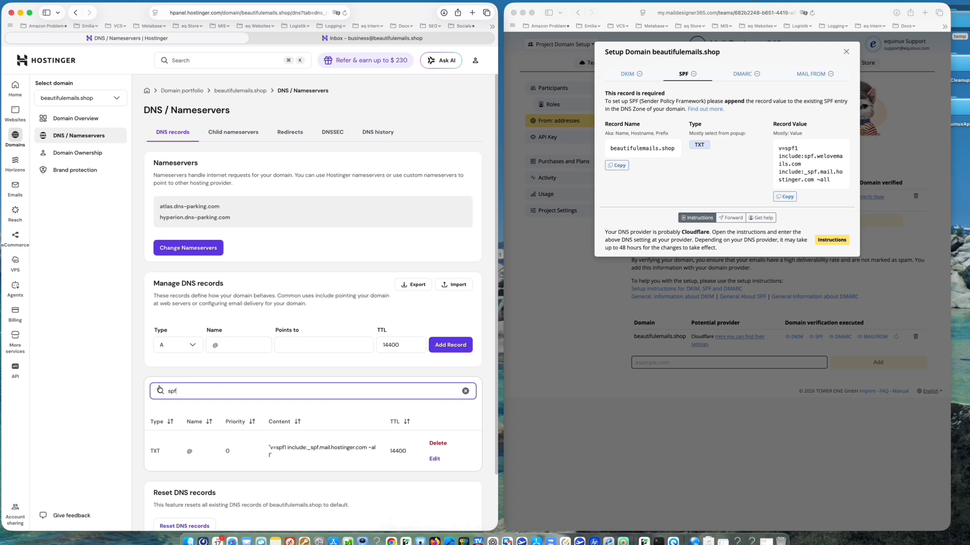
left_click(433, 460)
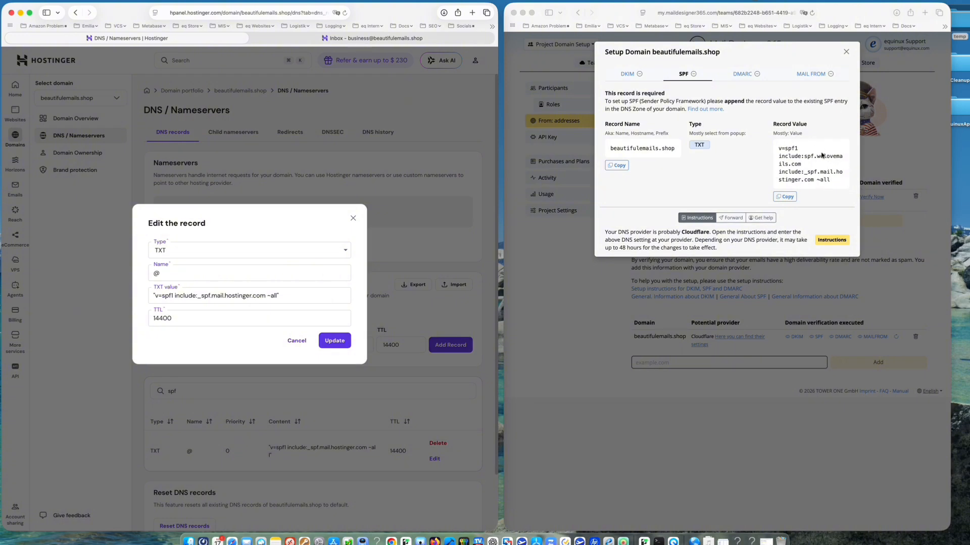
Change the SPF TXT value to v=spf1 include:spf.welovemails.com include:_spf.mail.hostinger.com ~all and update it
left_click(786, 199)
left_click(787, 199)
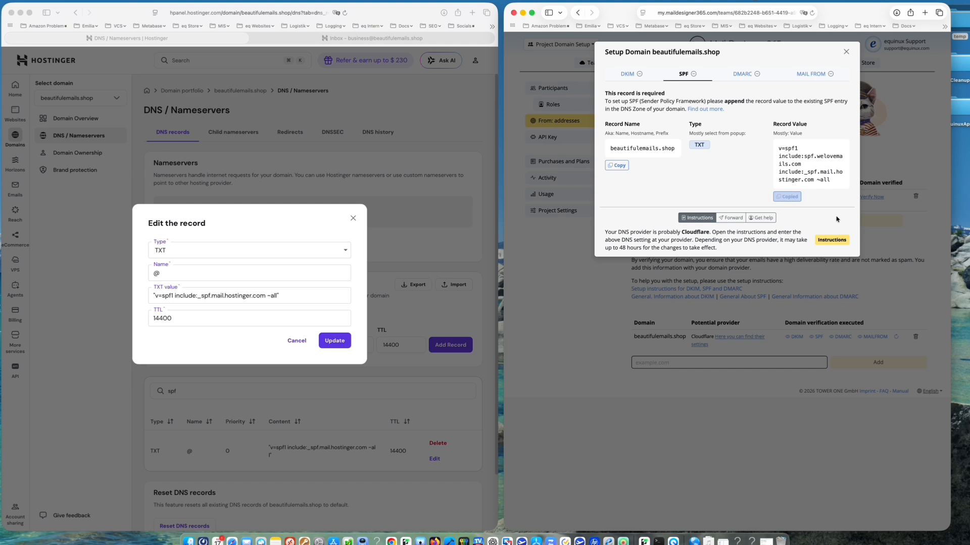
left_click(320, 297)
left_click_drag(320, 297, 134, 283)
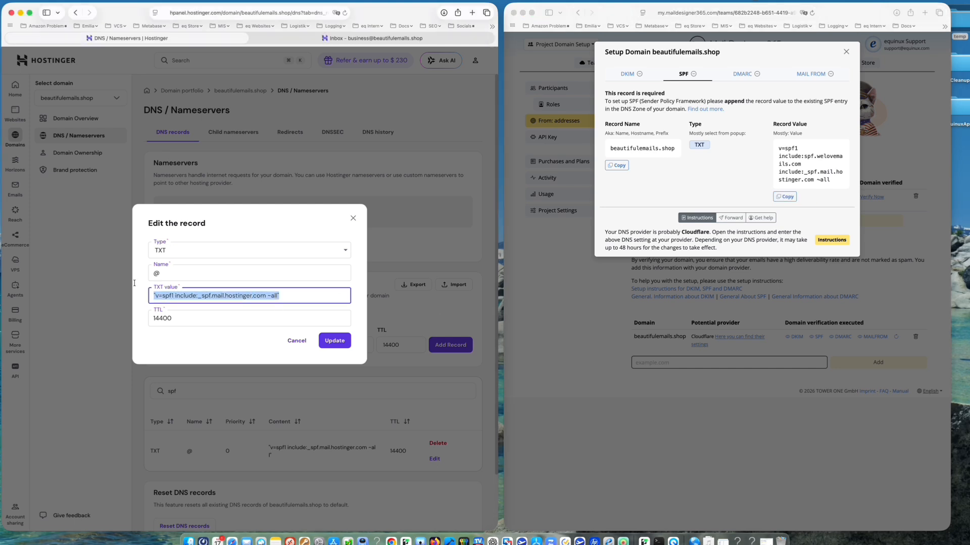
key("super+v")
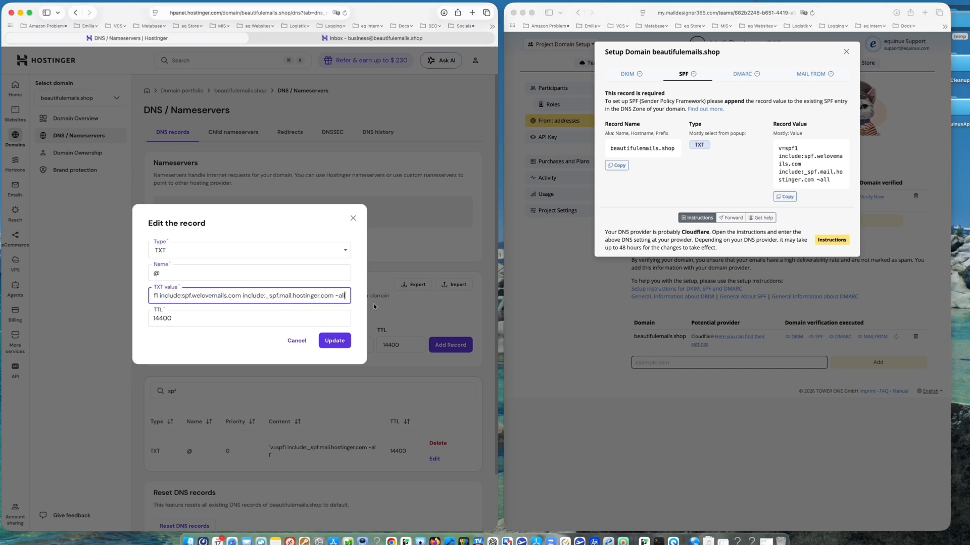
left_click(355, 305)
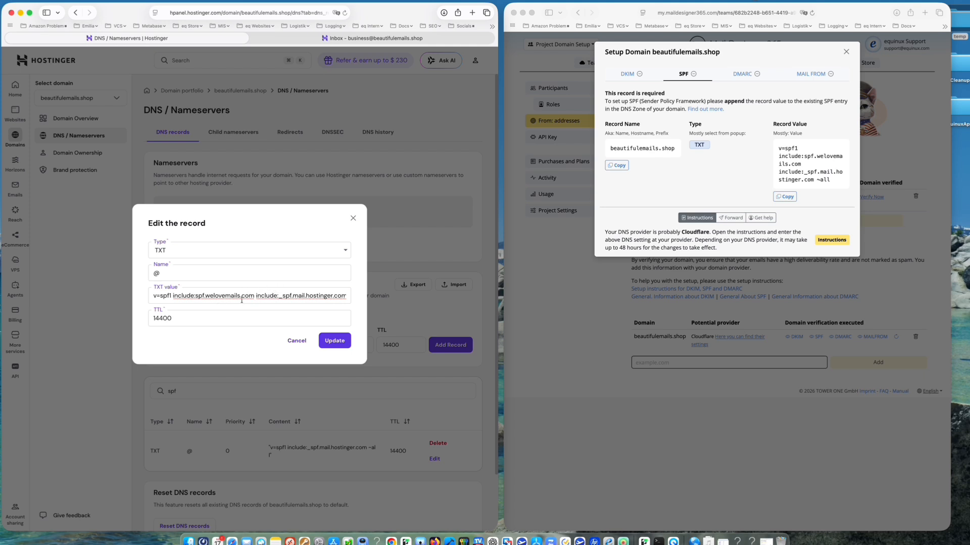
left_click_drag(255, 298, 332, 295)
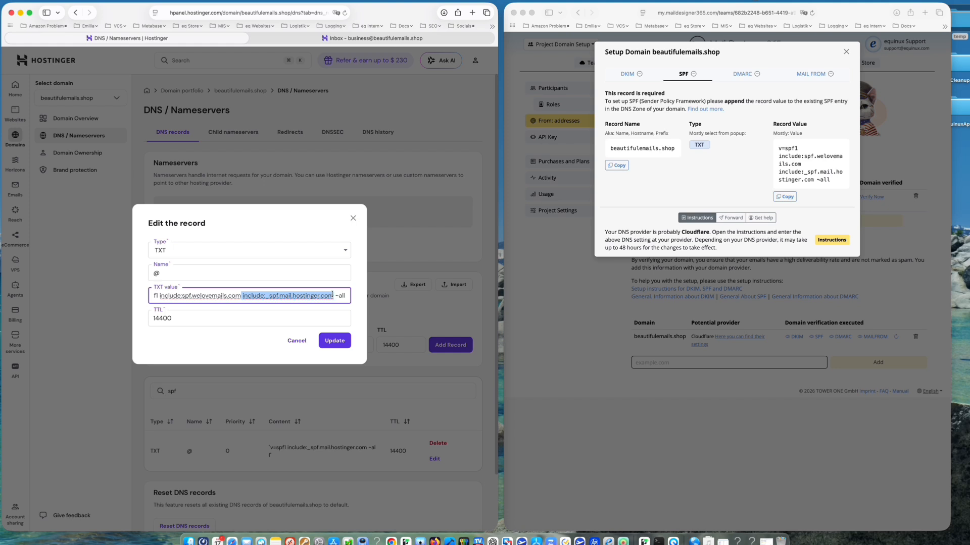
left_click(242, 296)
left_click_drag(242, 295, 171, 296)
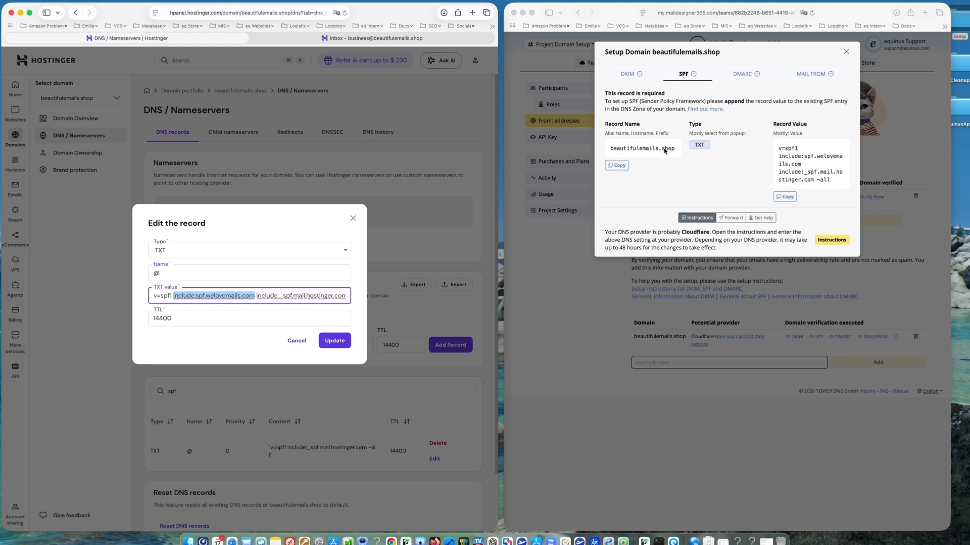
left_click(336, 342)
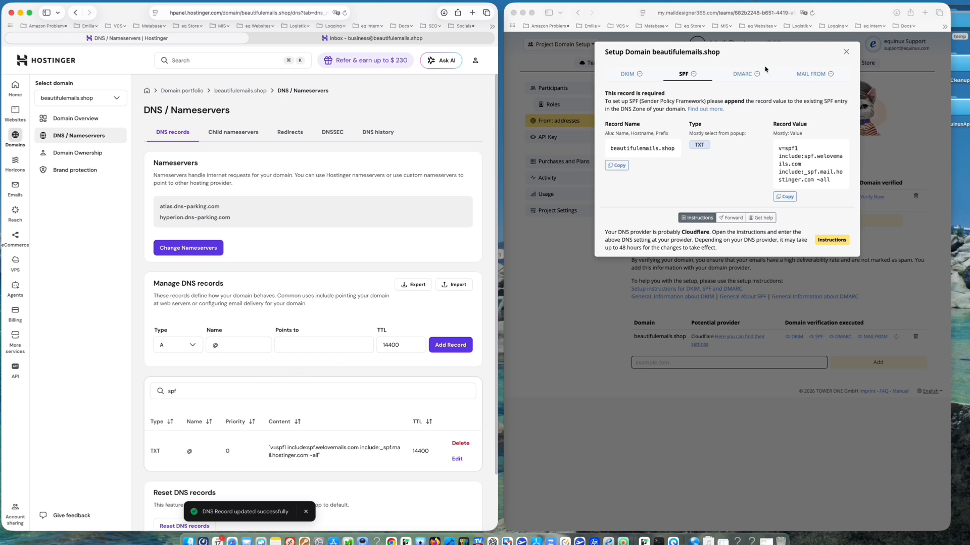
Start a new TXT record named _dmarc.beautifulemails.shop, copied from Mail Designer's DMARC details
left_click(741, 74)
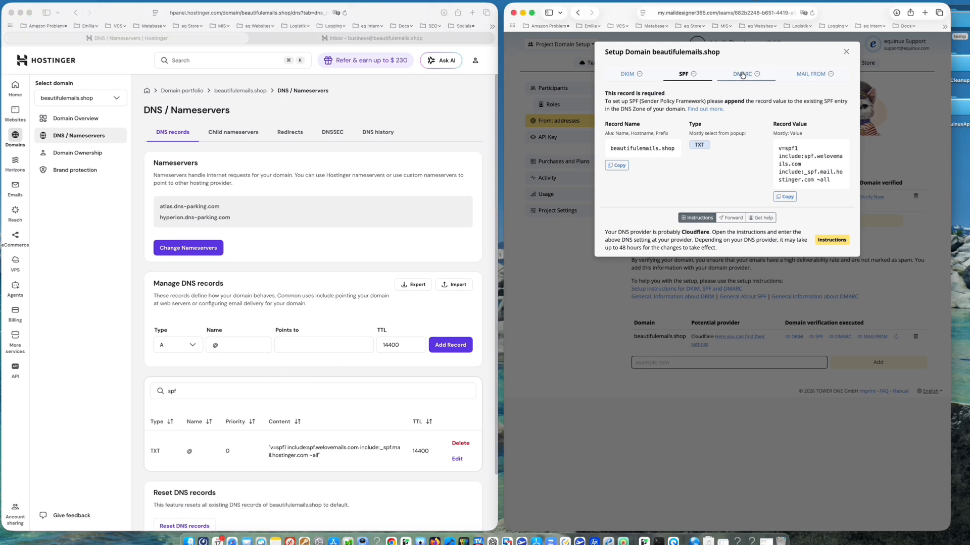
left_click(742, 75)
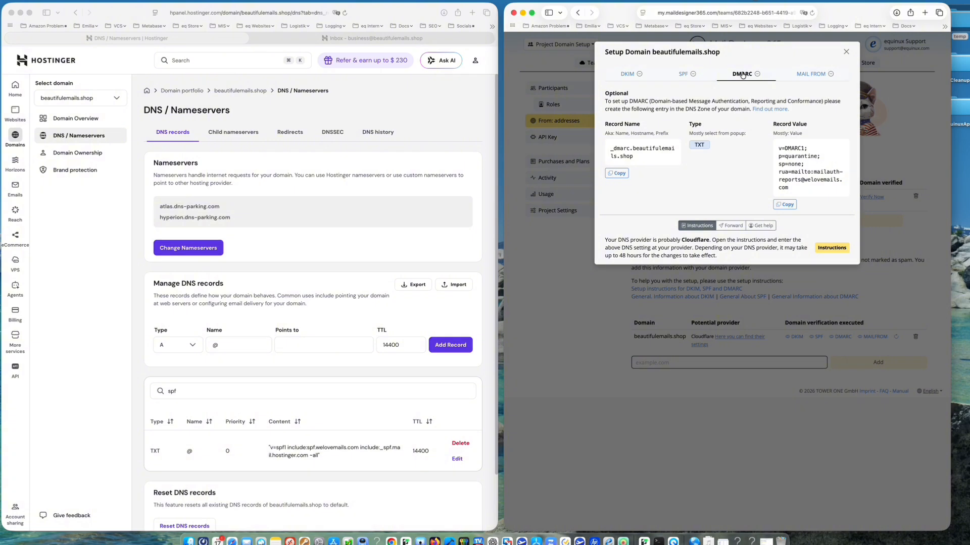
left_click(617, 173)
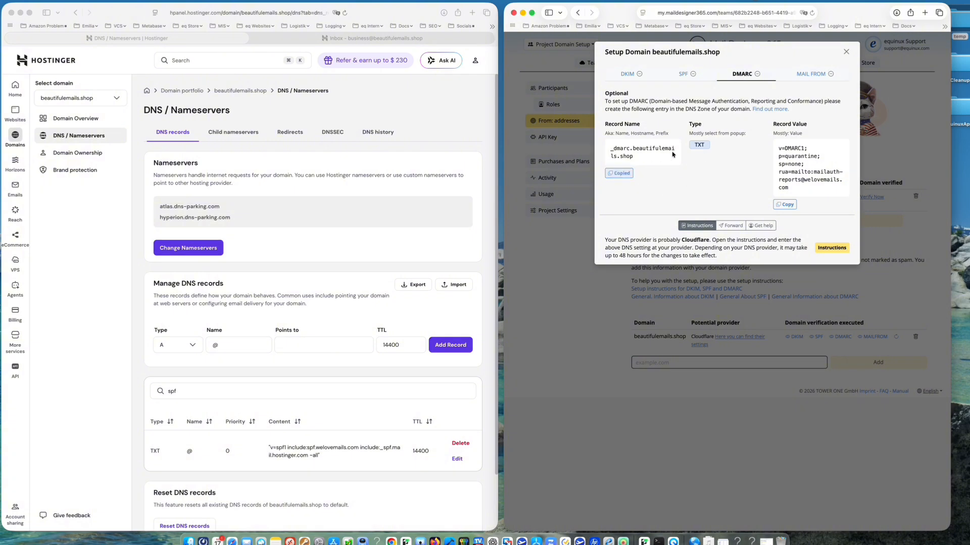
left_click(174, 344)
scroll(182, 414, "down", 3)
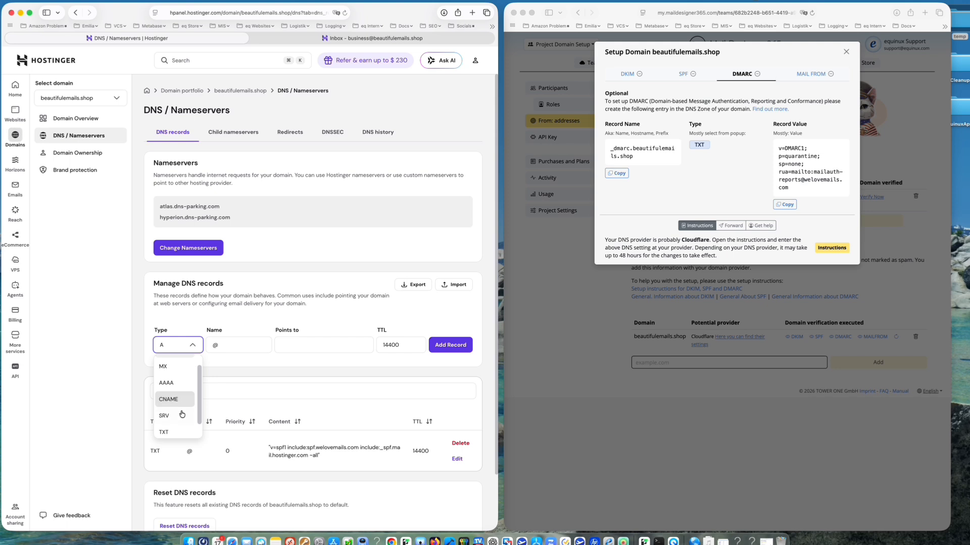
left_click(181, 413)
left_click(244, 340)
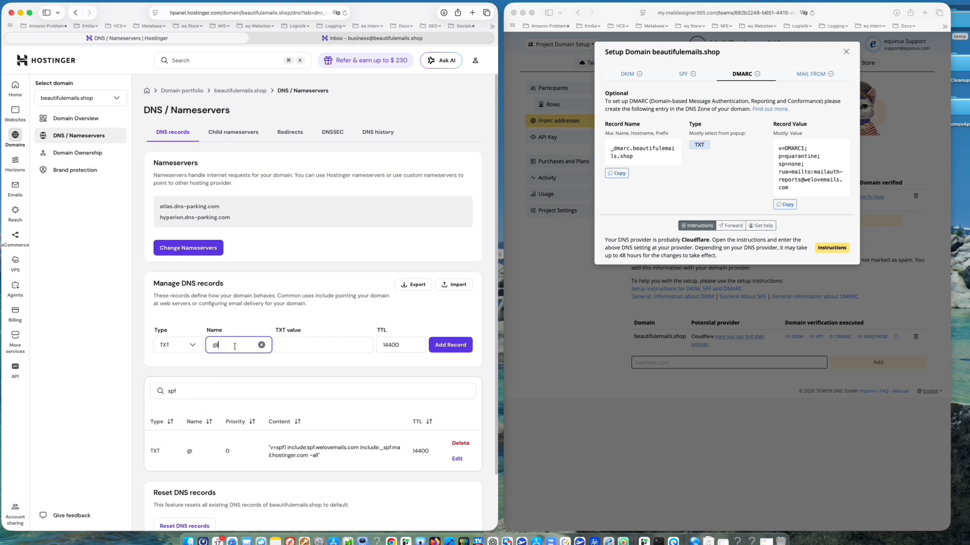
key("BackSpace")
key("super+v")
Paste Mail Designer's DMARC quarantine policy as the TXT value and add the record
left_click(784, 204)
left_click(334, 348)
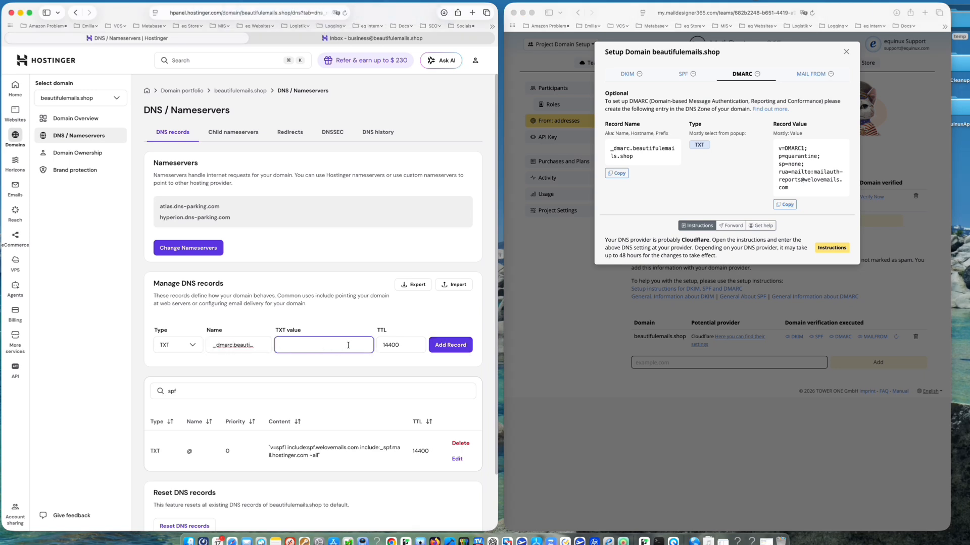
key("super+v")
left_click(450, 345)
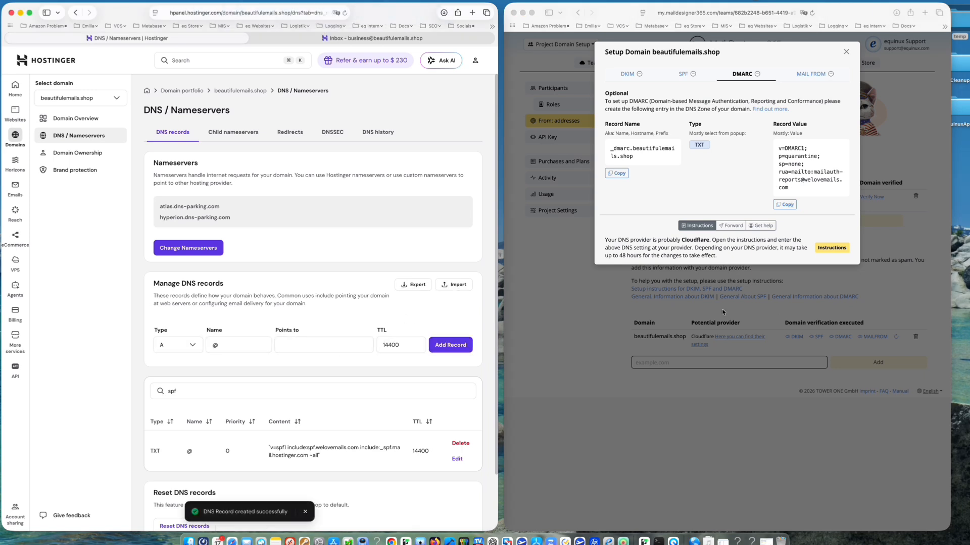
left_click(816, 70)
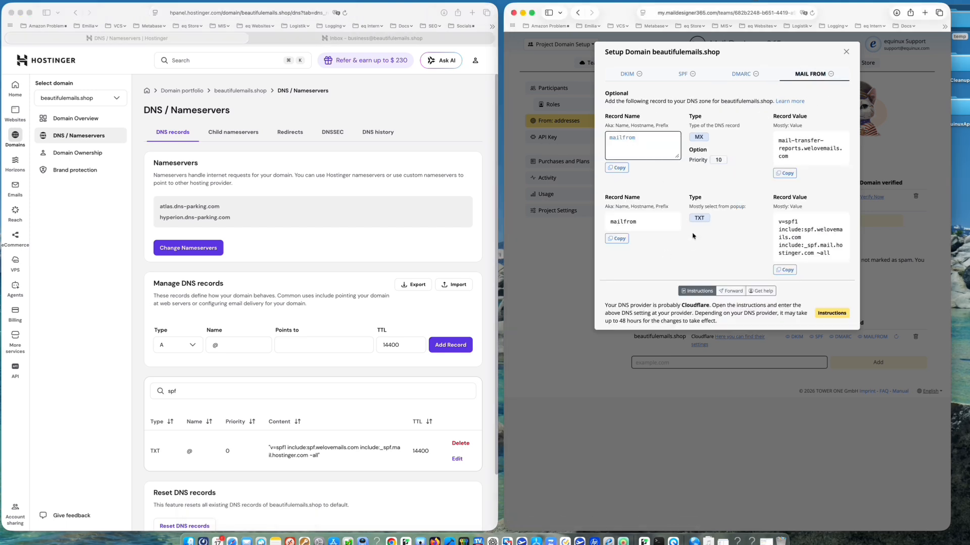
Add an MX record named mailfrom, priority 10, pointing to Mail Designer's MAIL FROM mail server
left_click(621, 168)
left_click(174, 345)
left_click(173, 345)
left_click(174, 379)
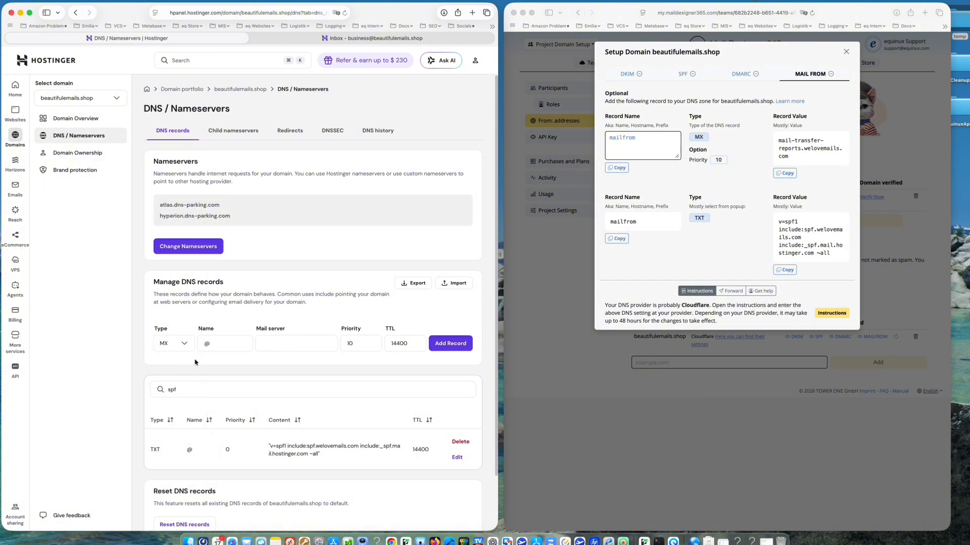
left_click(217, 344)
key("BackSpace")
key("super+v")
left_click(784, 173)
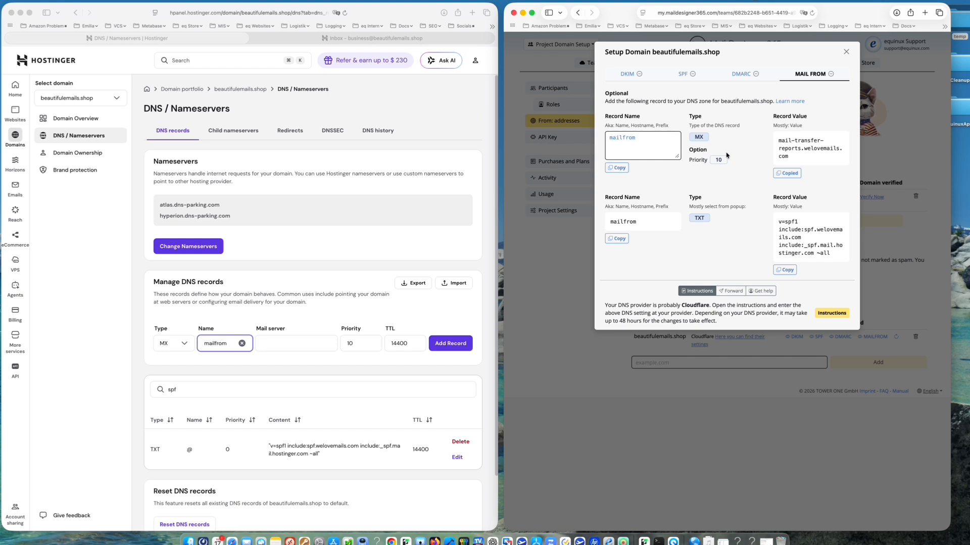
left_click(278, 342)
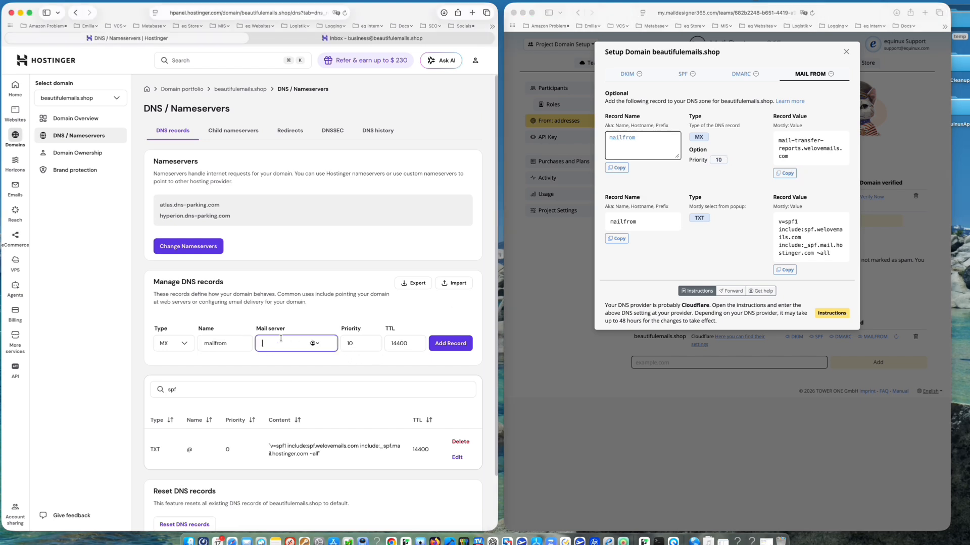
key("super+v")
left_click(446, 344)
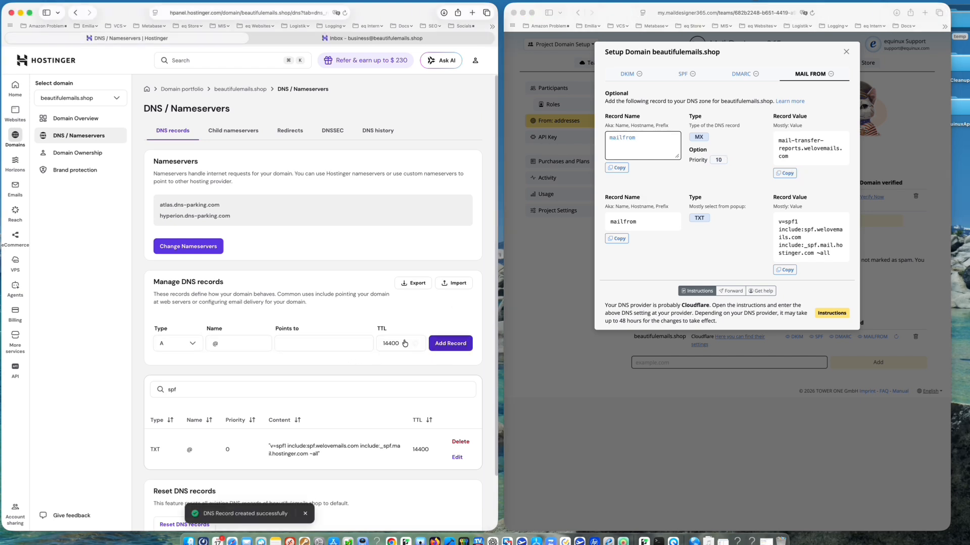
Start a new TXT record named mailfrom
left_click(617, 238)
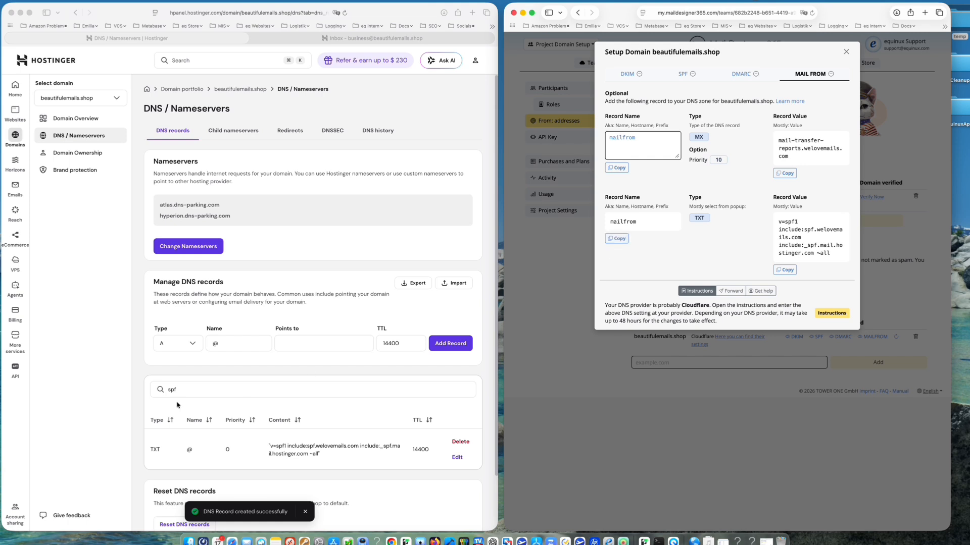
left_click(617, 239)
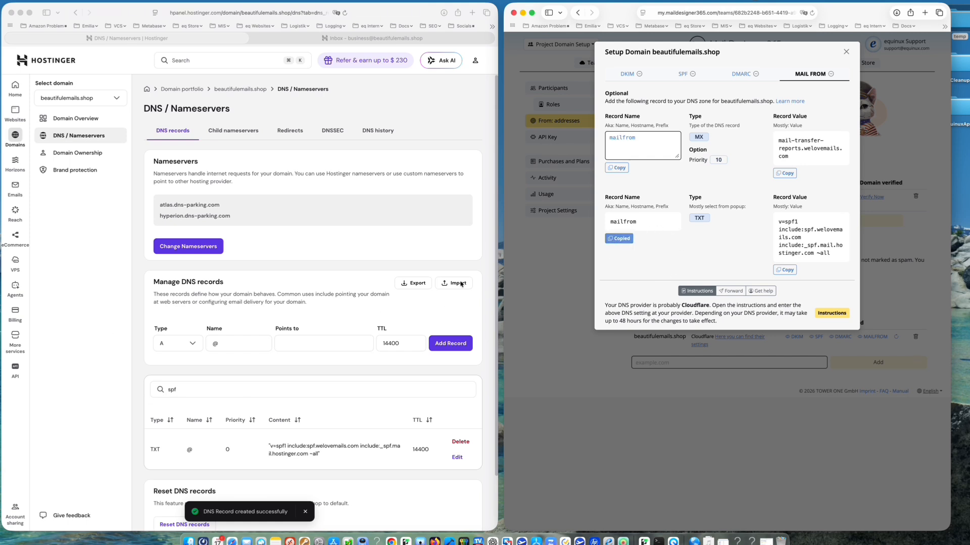
left_click(188, 344)
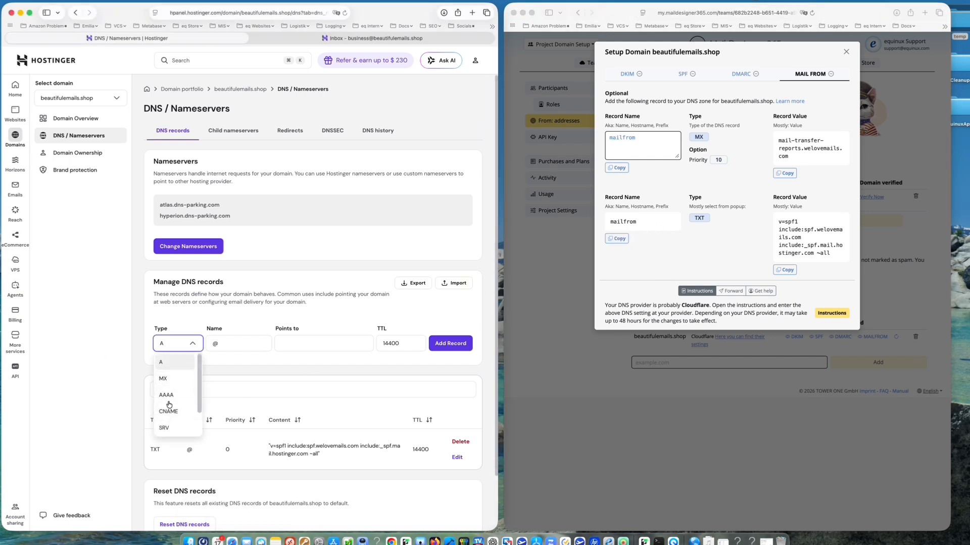
scroll(169, 401, "down", 2)
left_click(167, 408)
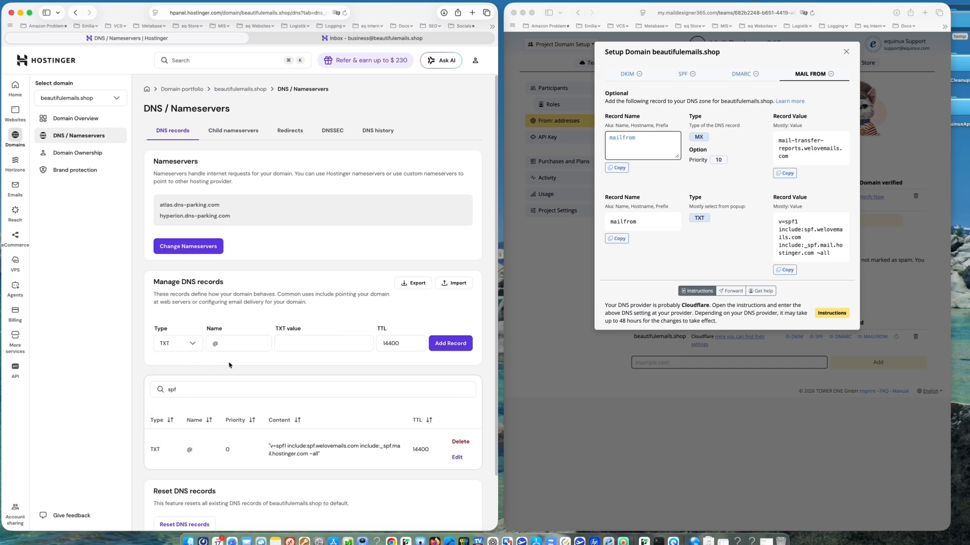
left_click(240, 346)
key("BackSpace")
key("super+v")
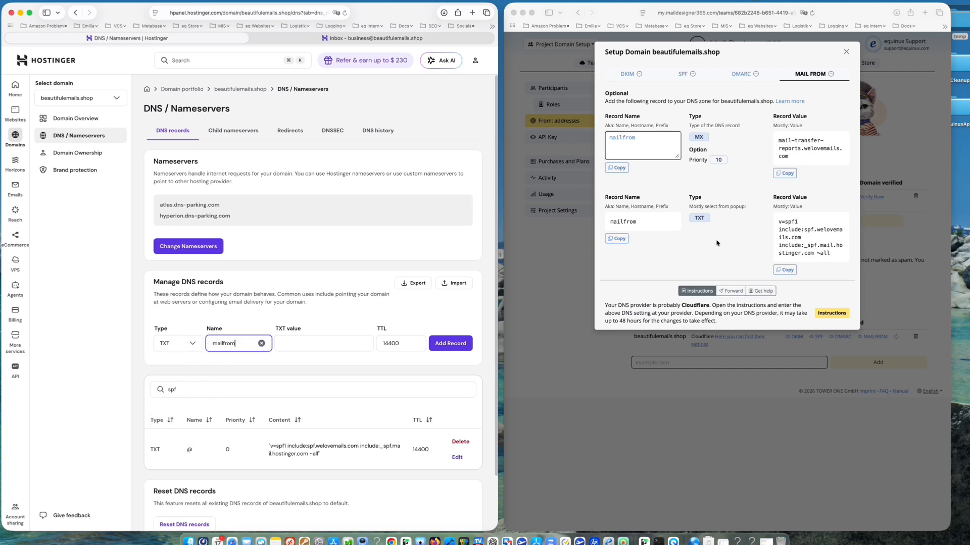
Paste the SPF value v=spf1 include:spf.welovemails.com include:_spf.mail.hostinger.com ~all and add the record
left_click(784, 269)
left_click(306, 344)
left_click(306, 345)
key("super+v")
left_click(460, 346)
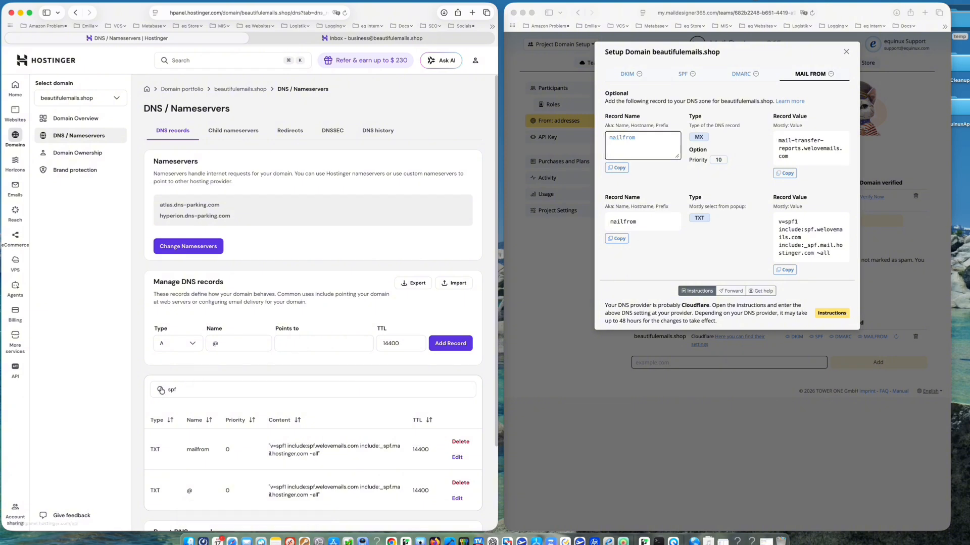
Close the Setup Domain dialog and re-run verification until SPF, DMARC and MAILFROM pass
left_click(846, 53)
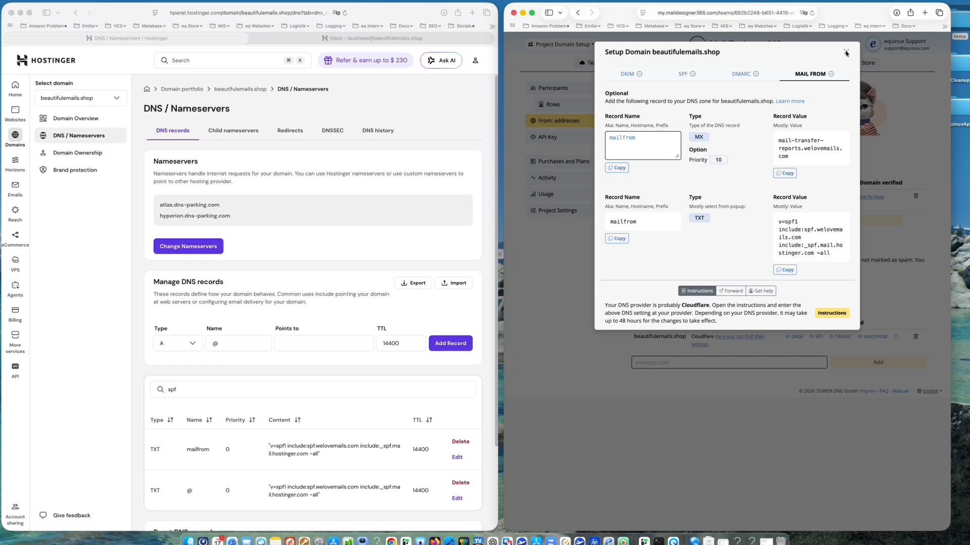
left_click(846, 53)
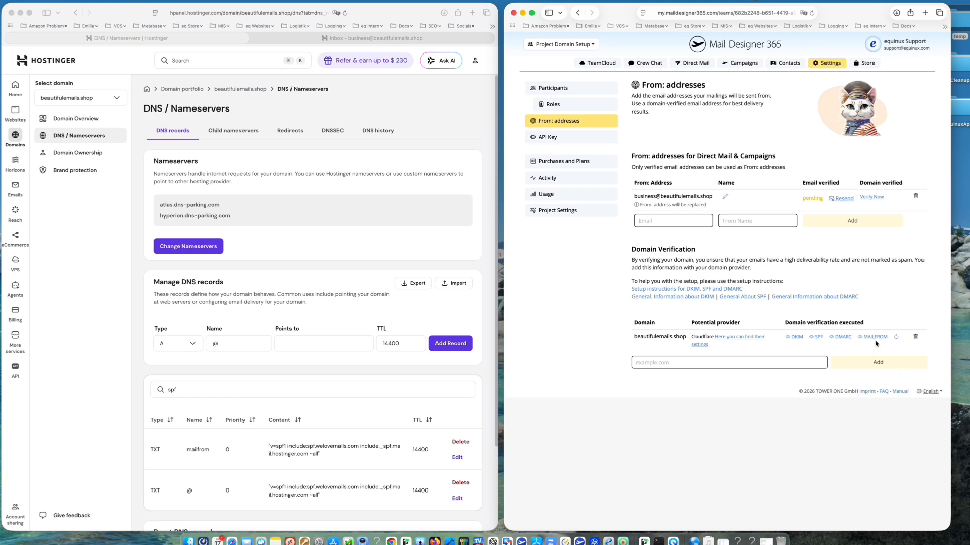
left_click(896, 339)
left_click(896, 340)
left_click(376, 38)
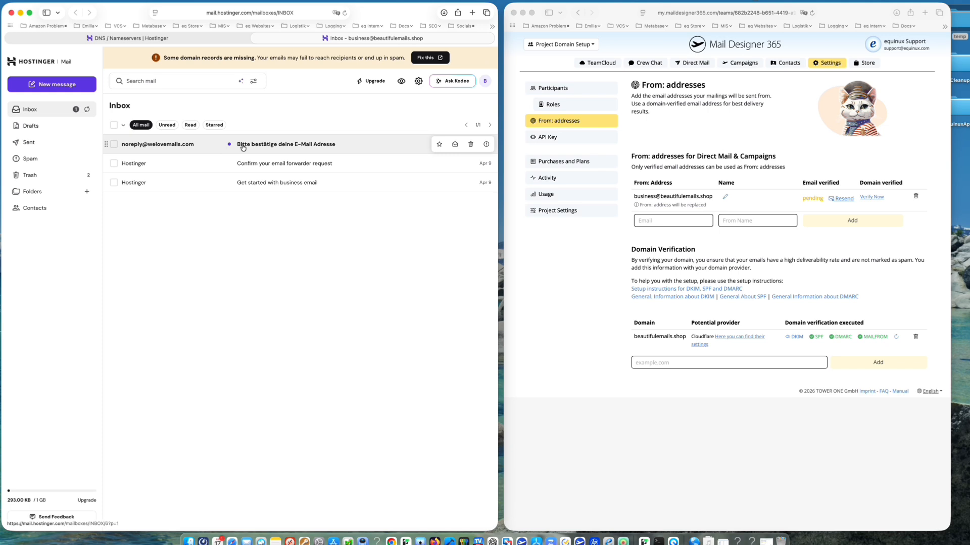
Confirm the sender address through the Mail Designer verification email, then reload Mail Designer's settings page
left_click(286, 145)
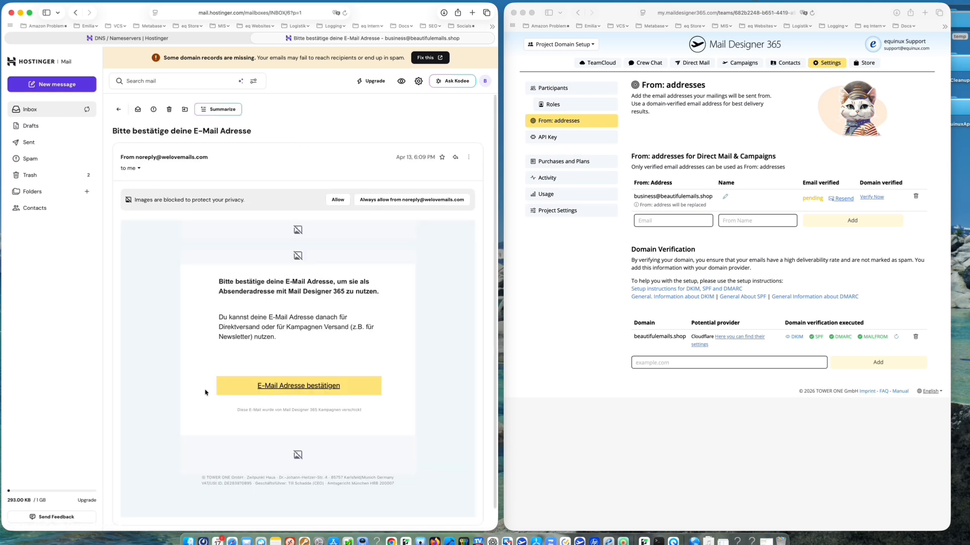
left_click(314, 387)
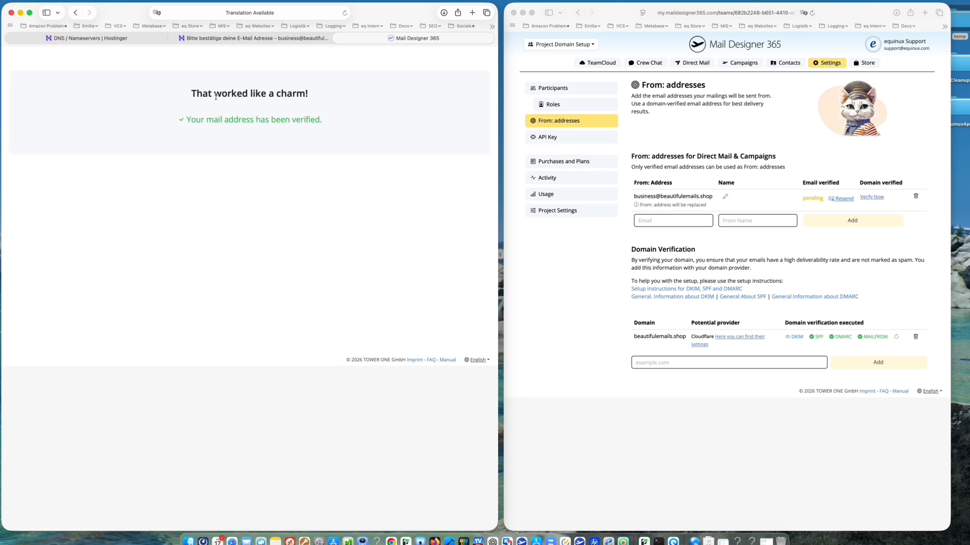
left_click(899, 275)
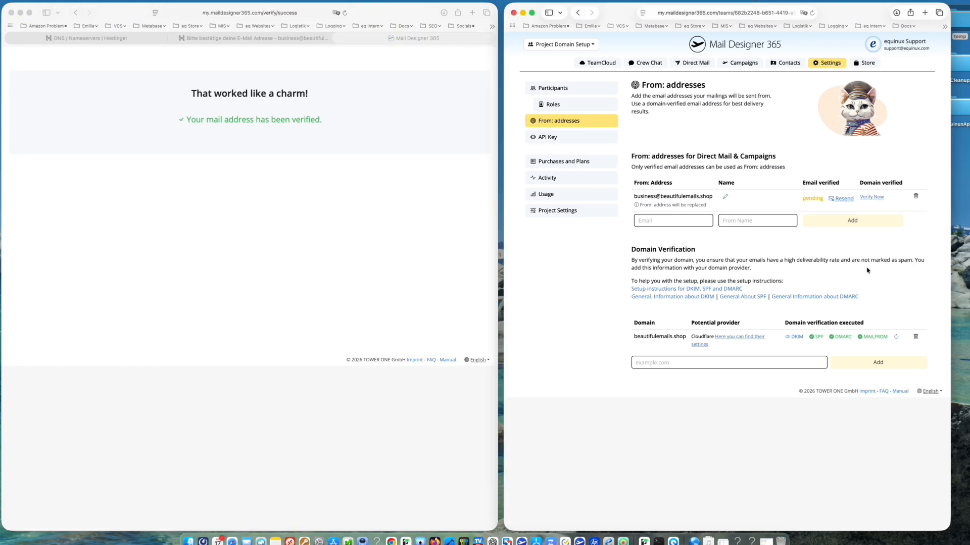
left_click(896, 336)
key("super+r")
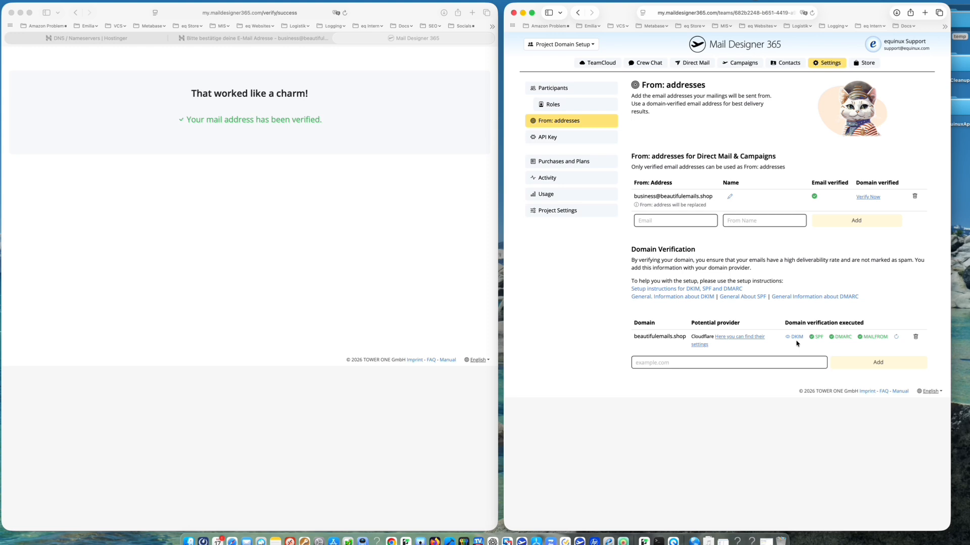
Close the verification success tab and return to the Hostinger DNS records page
left_click(340, 39)
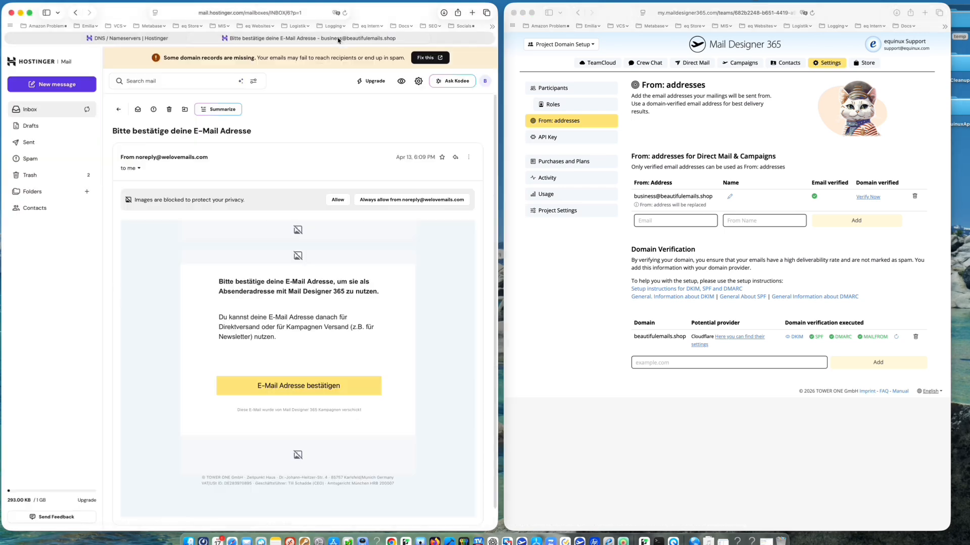
left_click(735, 446)
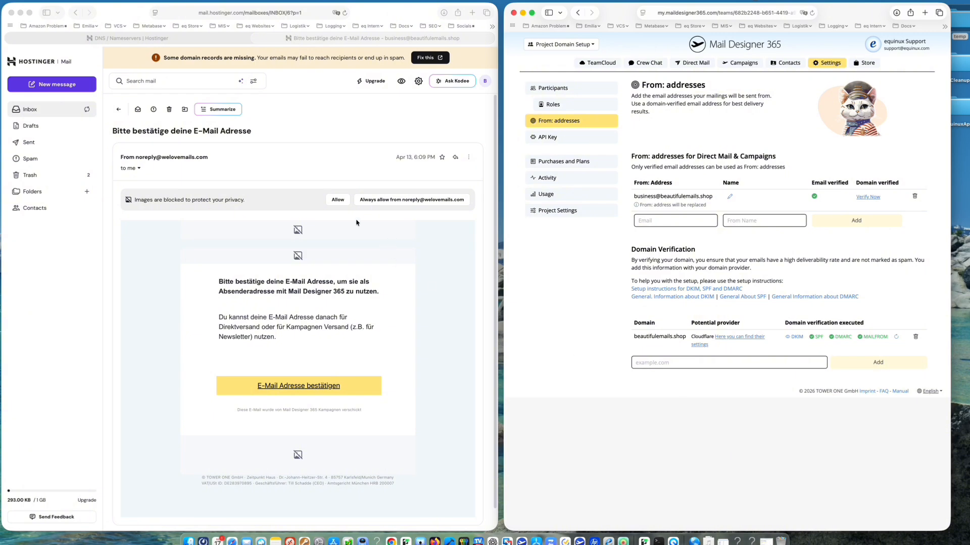
left_click(126, 38)
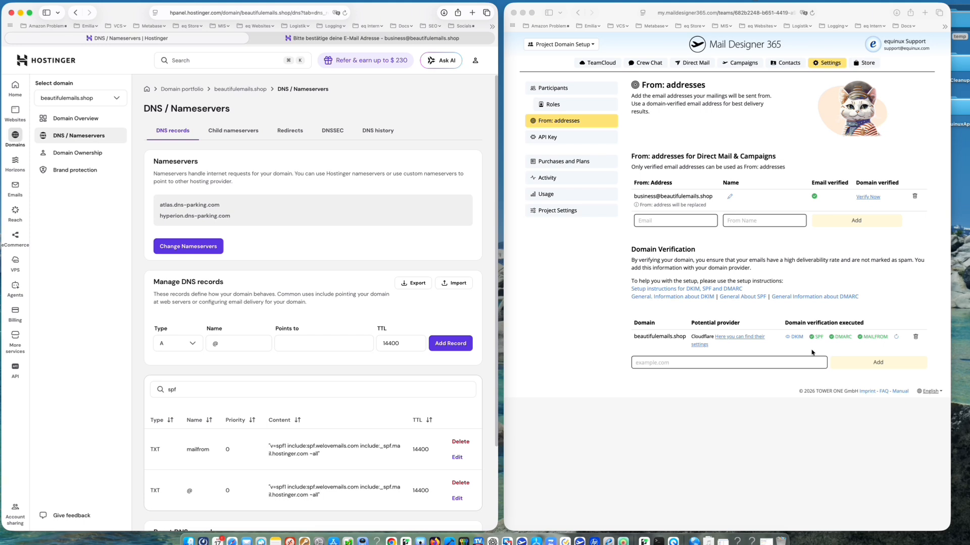
Re-run domain verification and open Mail Designer's DKIM setup instructions
left_click(897, 339)
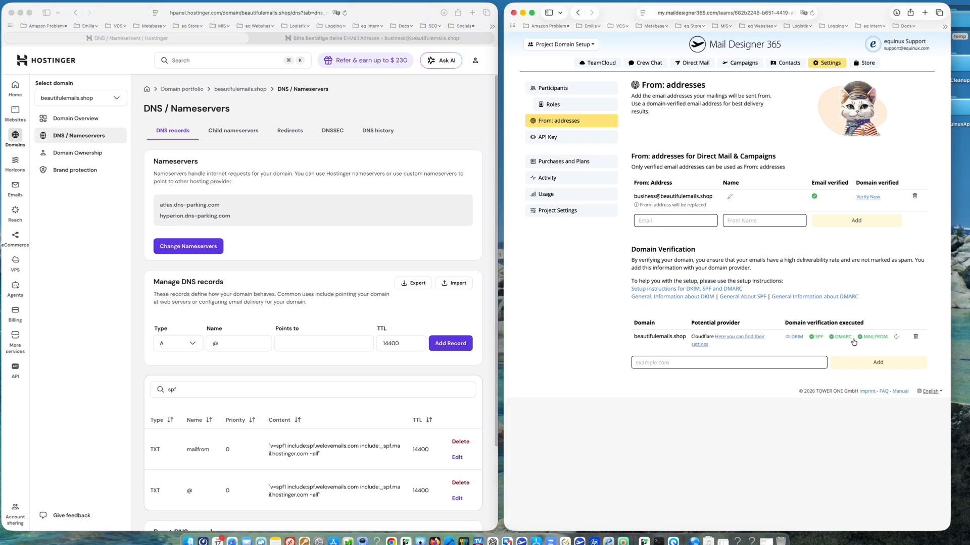
scroll(294, 336, "down", 1)
scroll(294, 336, "down", 4)
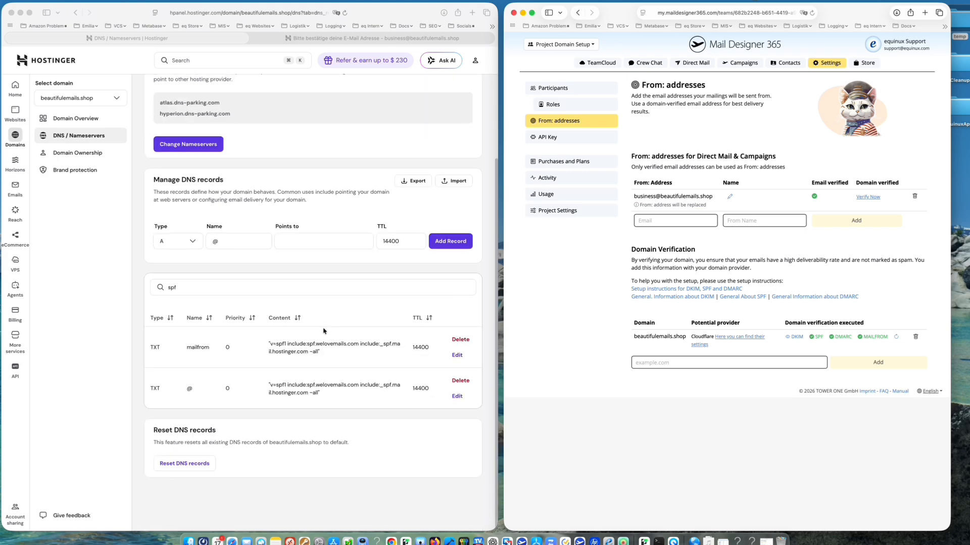
scroll(319, 343, "up", 4)
left_click(298, 391)
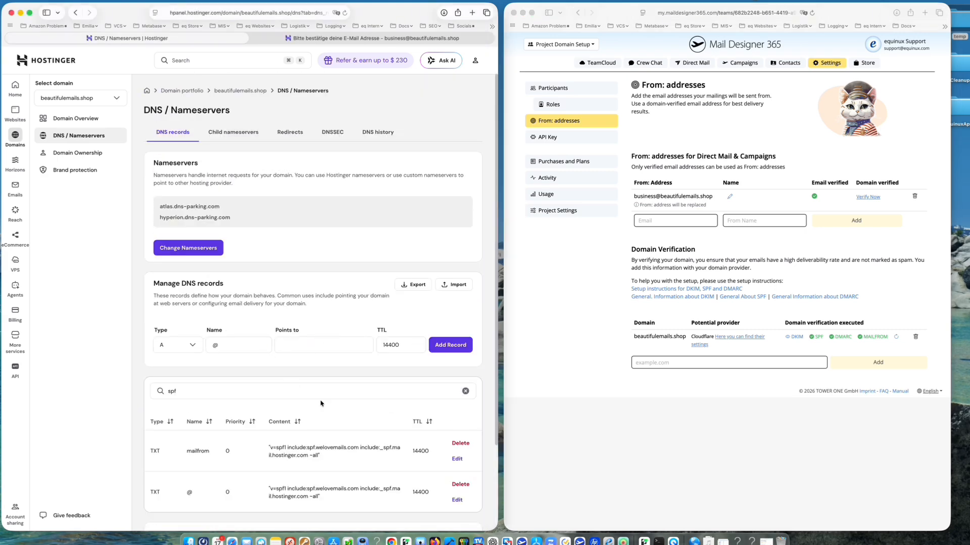
double_click(322, 392)
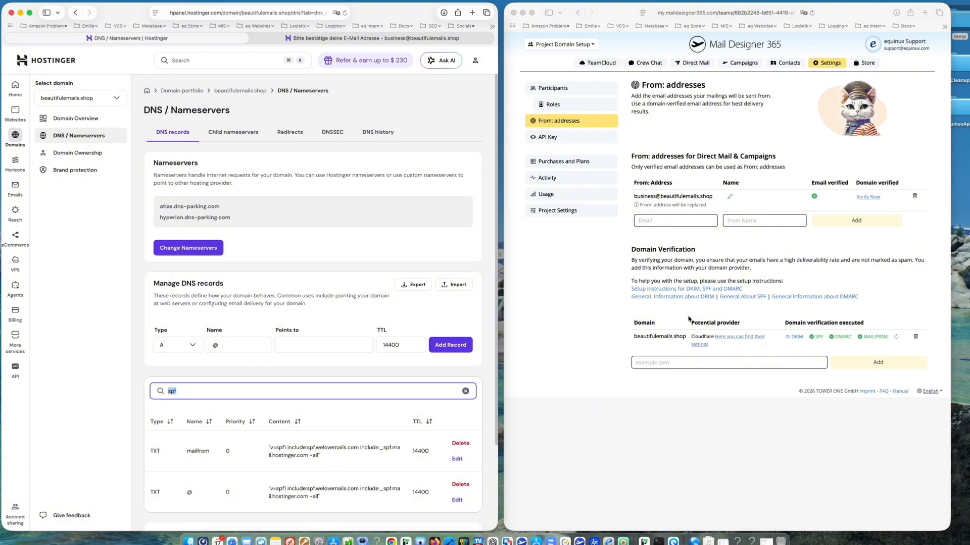
left_click(798, 339)
left_click(797, 337)
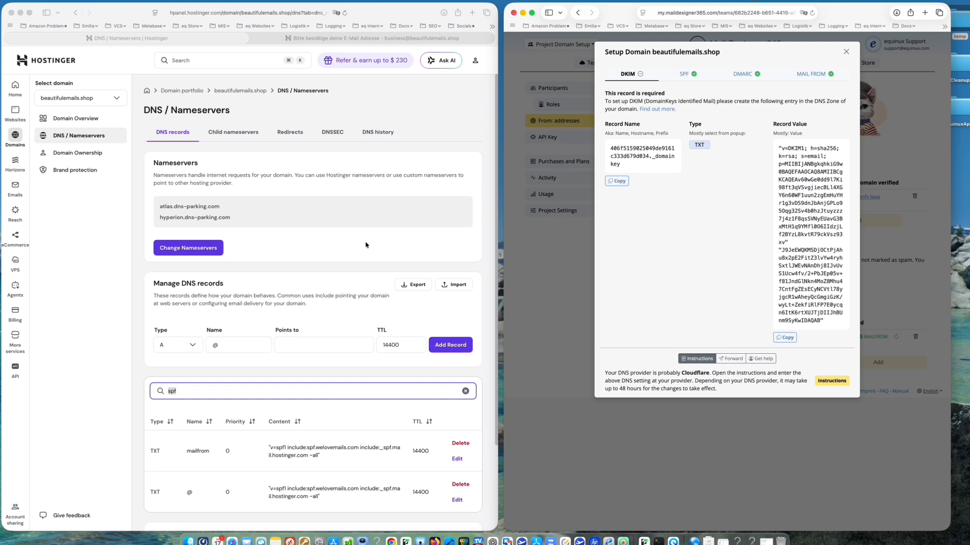
Filter Hostinger DNS records by '_domain' to compare the DKIM TXT with the domainkey CNAMEs
left_click(242, 392)
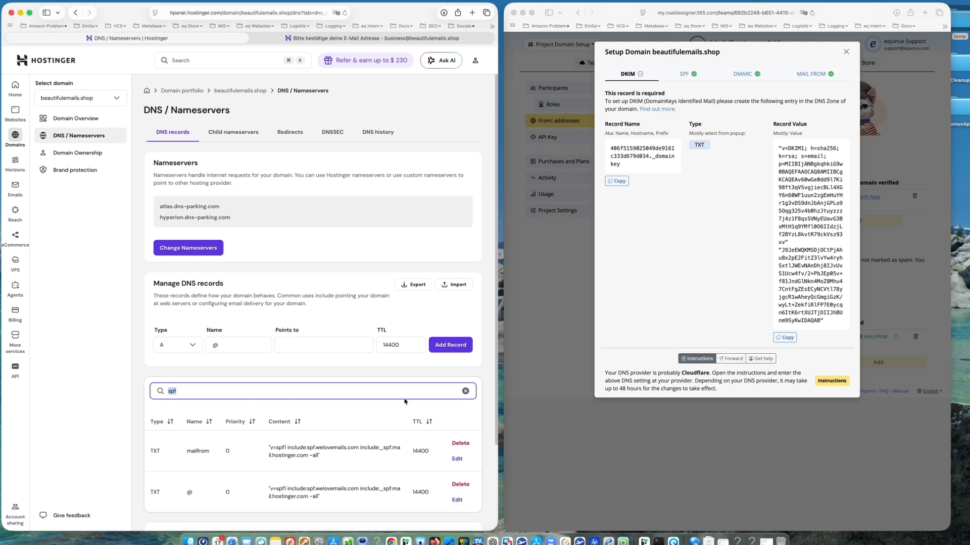
key("BackSpace")
type("_domain")
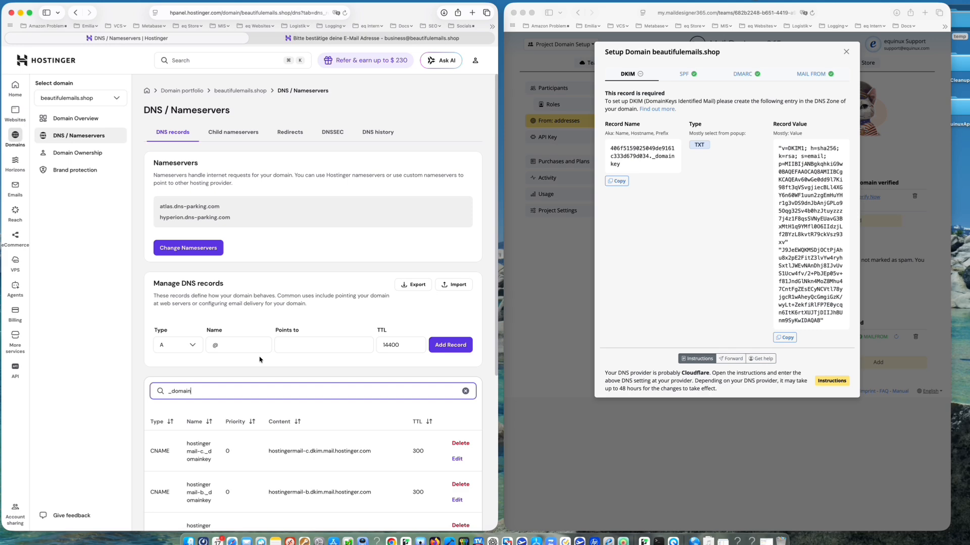
scroll(260, 345, "down", 5)
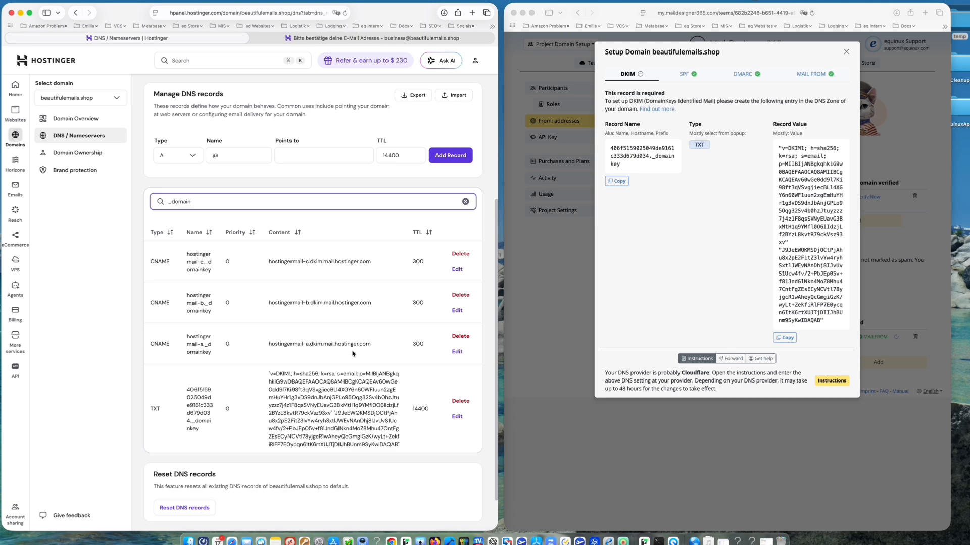
scroll(350, 354, "up", 4)
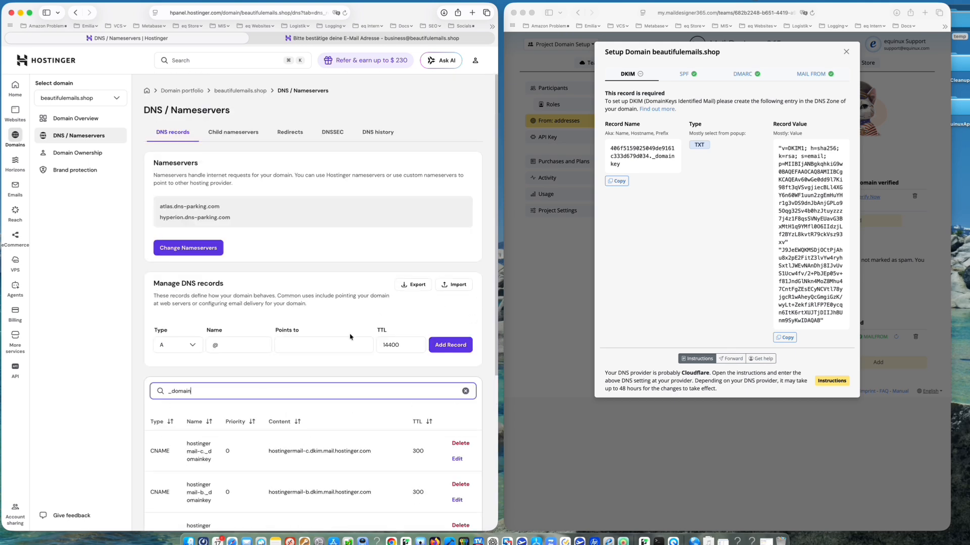
scroll(303, 378, "down", 4)
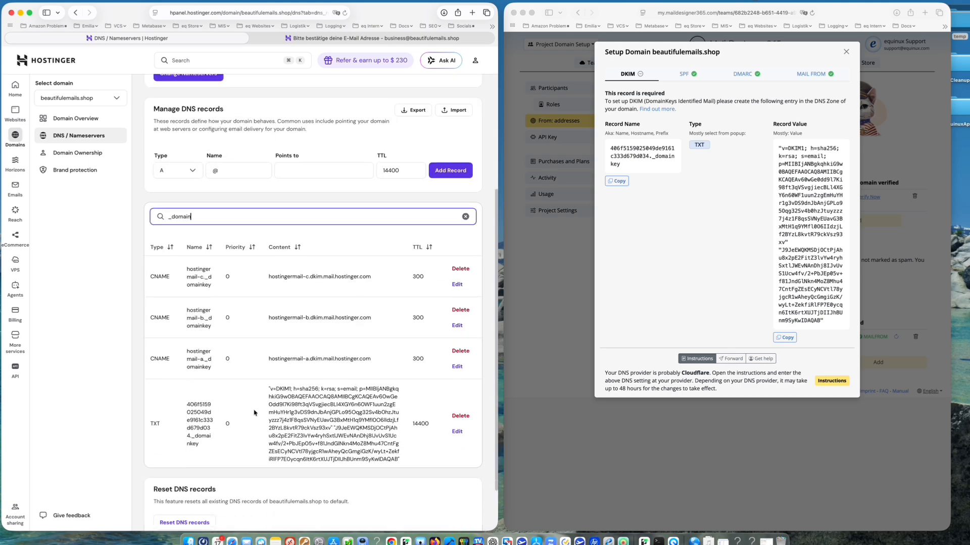
left_click(589, 433)
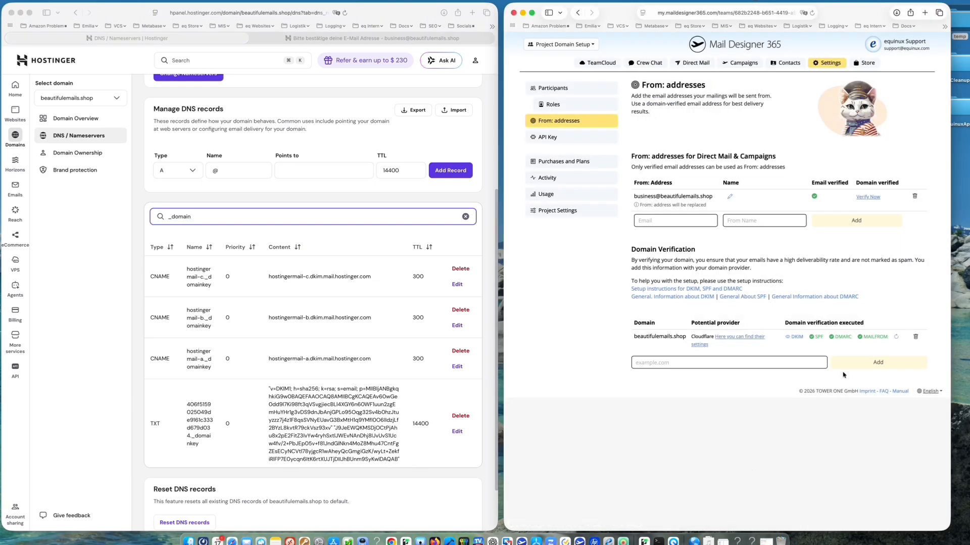
Re-run the MAILFROM domain verification twice, then reload the Mail Designer 365 settings page
left_click(896, 338)
left_click(896, 337)
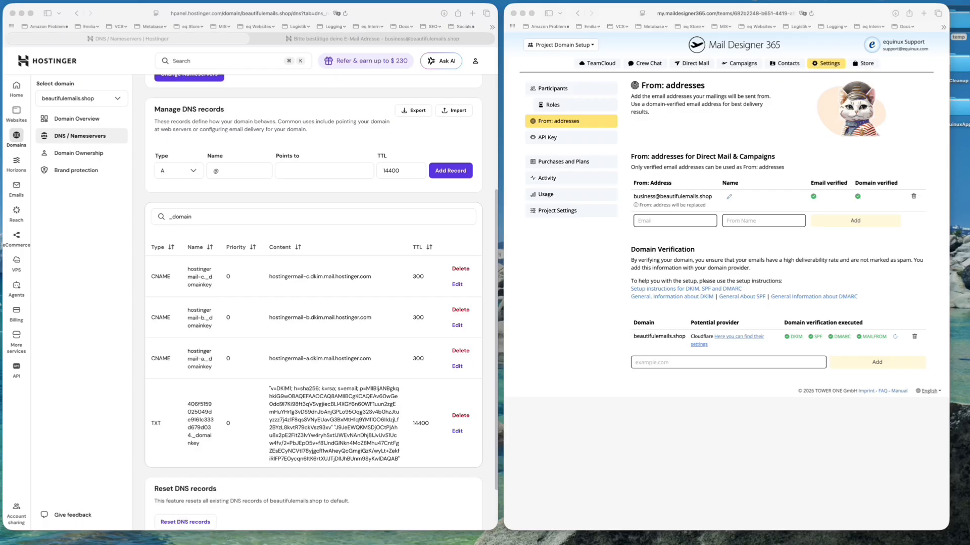
left_click(698, 419)
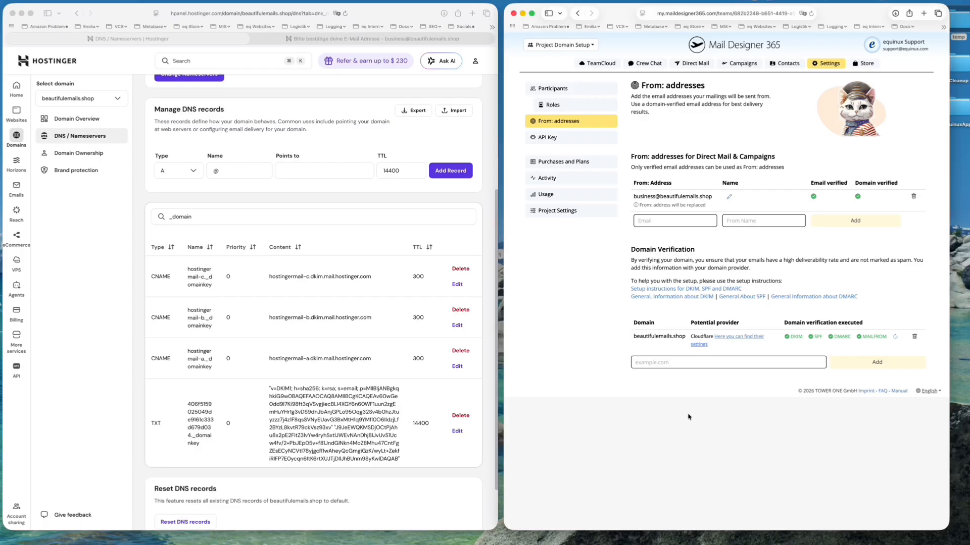
key("super+r")
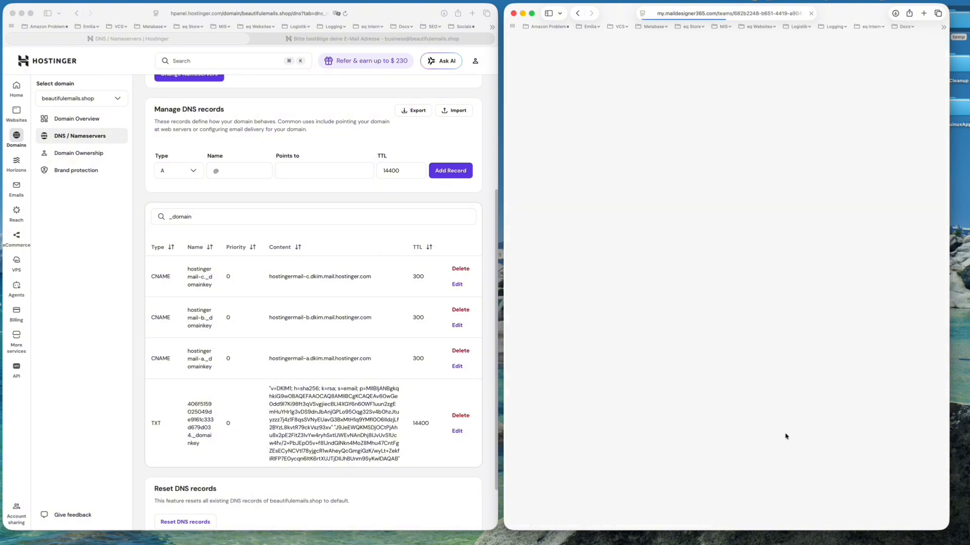